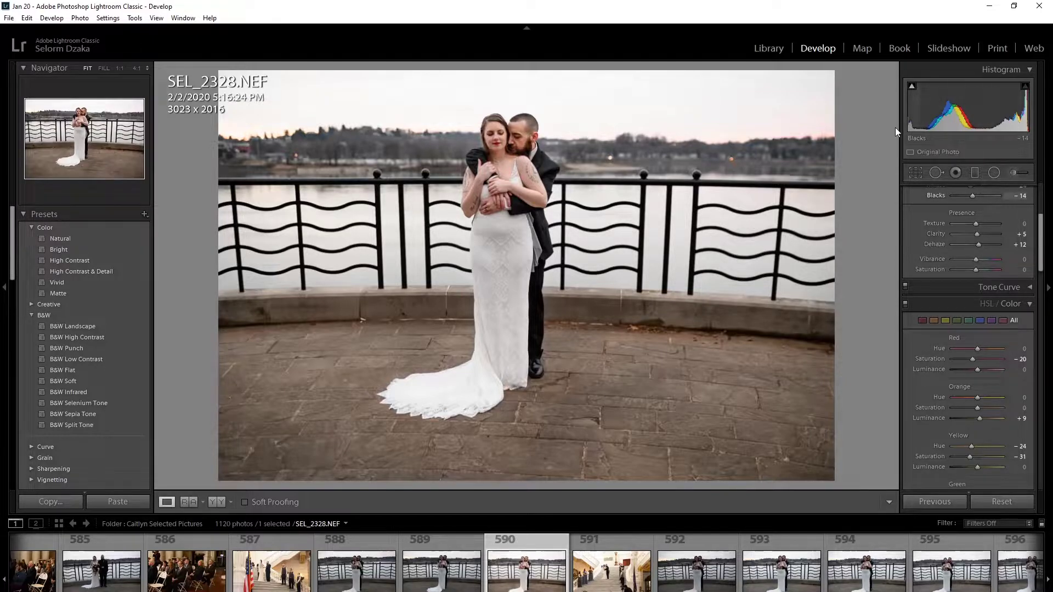
# - Compare the photo's before and after views, then start a local Adjustment Brush
pyautogui.press('y')
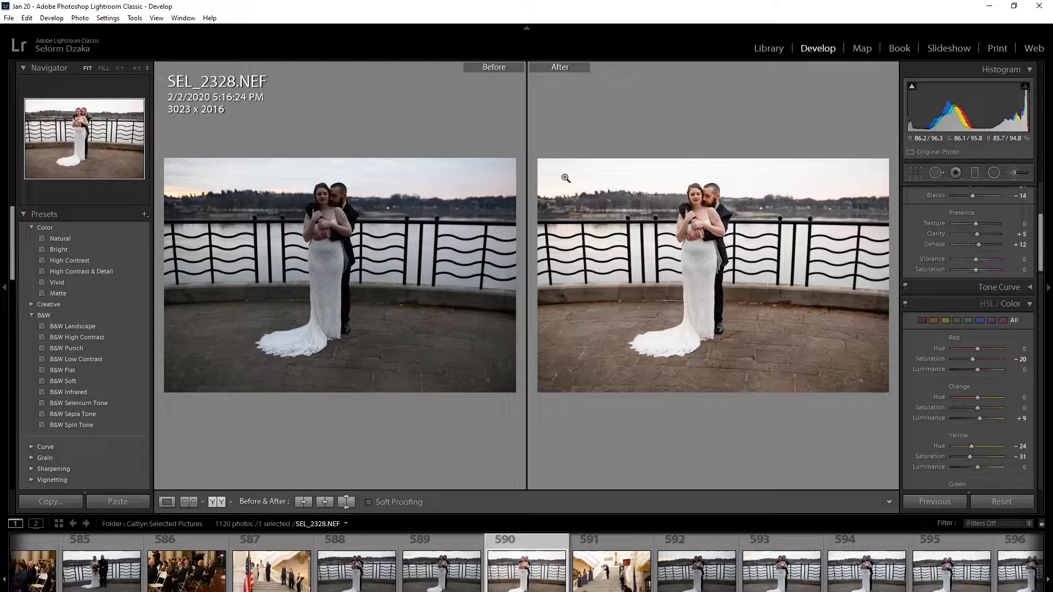
pyautogui.press('y')
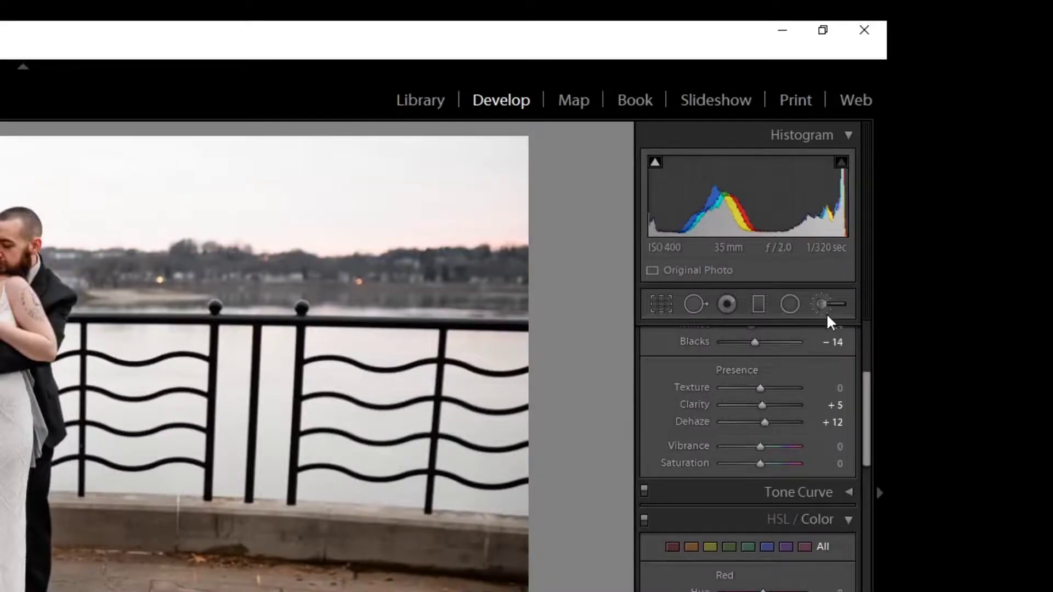
pyautogui.click(819, 302)
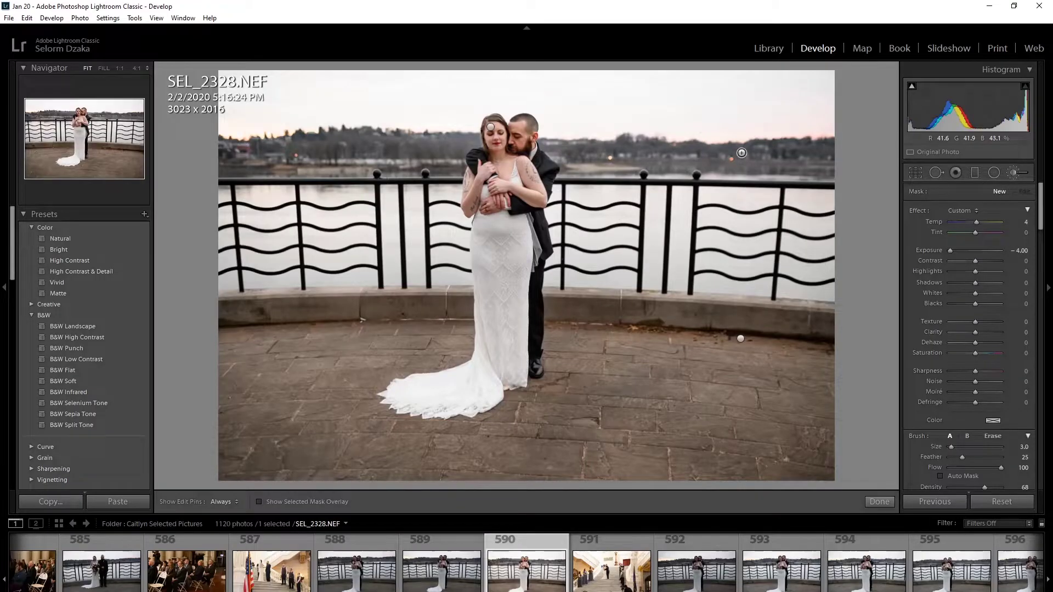
# - Set the brush to Exposure −4.00 and enlarge its size to 28
pyautogui.scroll(4, 729, 157)
pyautogui.scroll(-3, 940, 394)
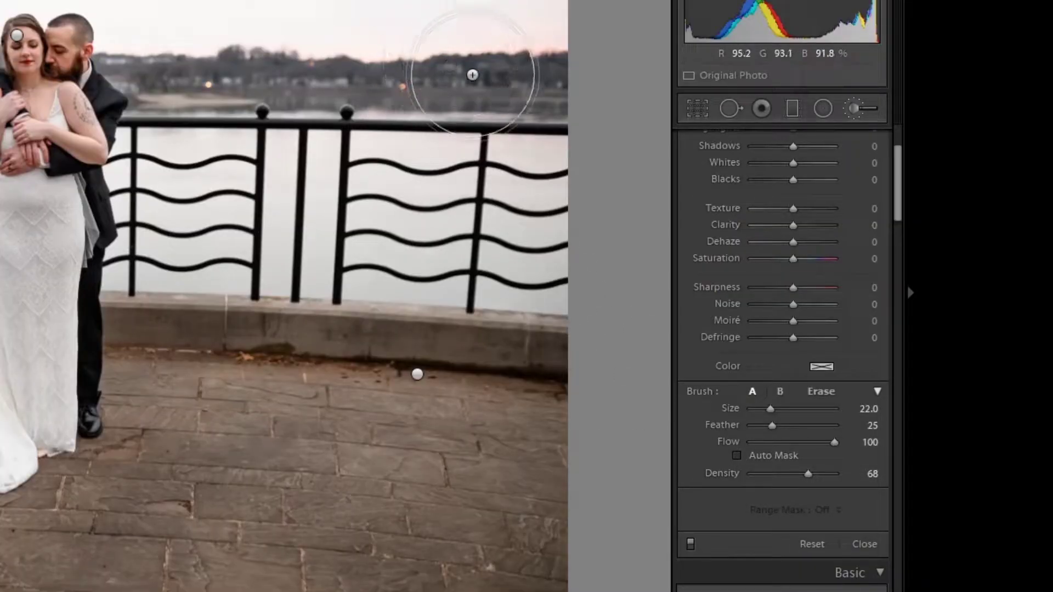
pyautogui.scroll(-4, 469, 74)
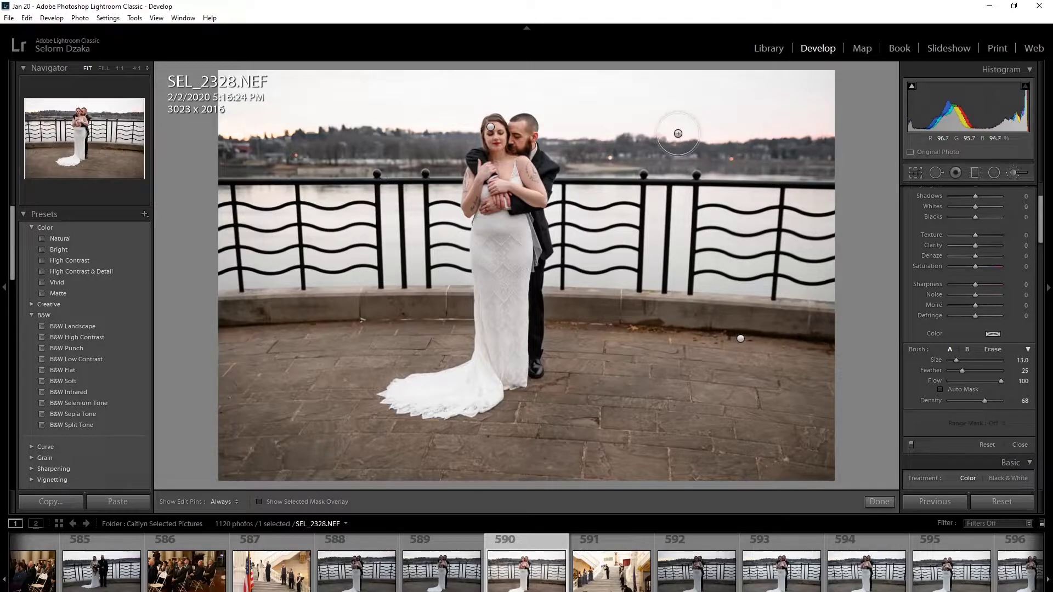
pyautogui.scroll(2, 771, 227)
pyautogui.scroll(7, 771, 227)
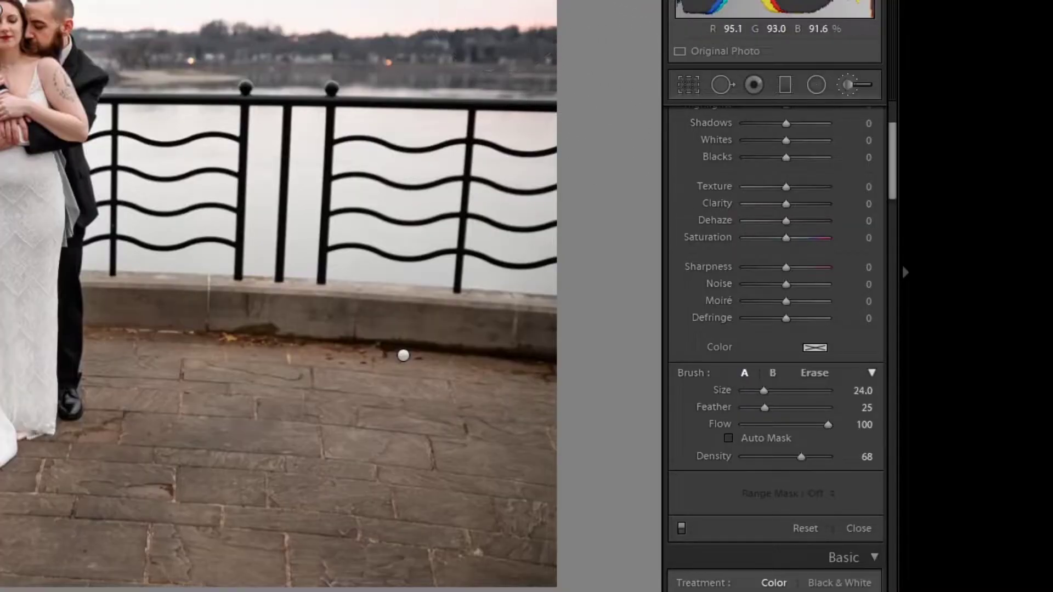
pyautogui.scroll(3, 510, 22)
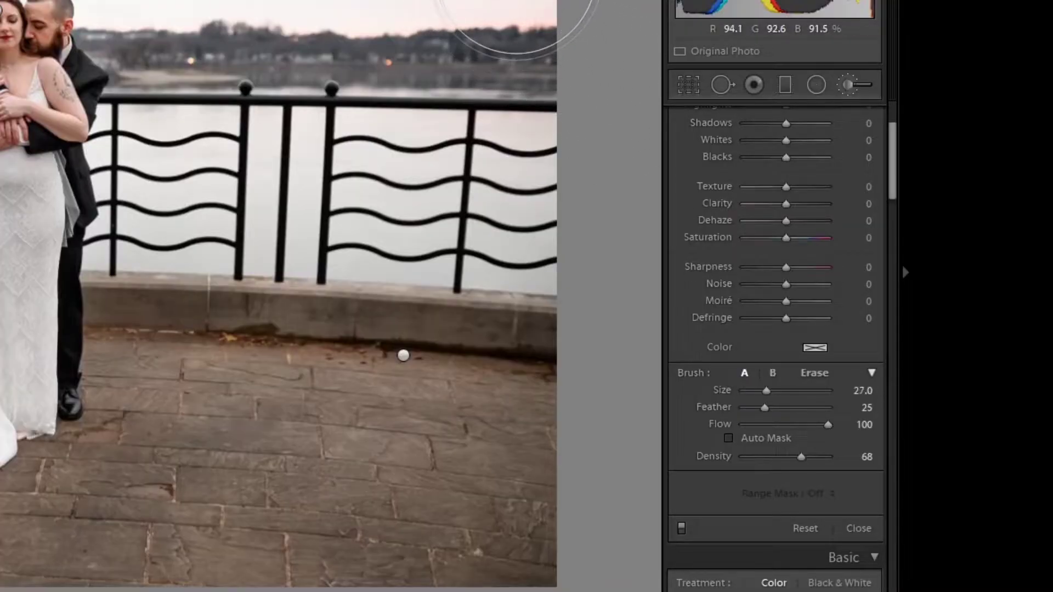
pyautogui.scroll(3, 844, 159)
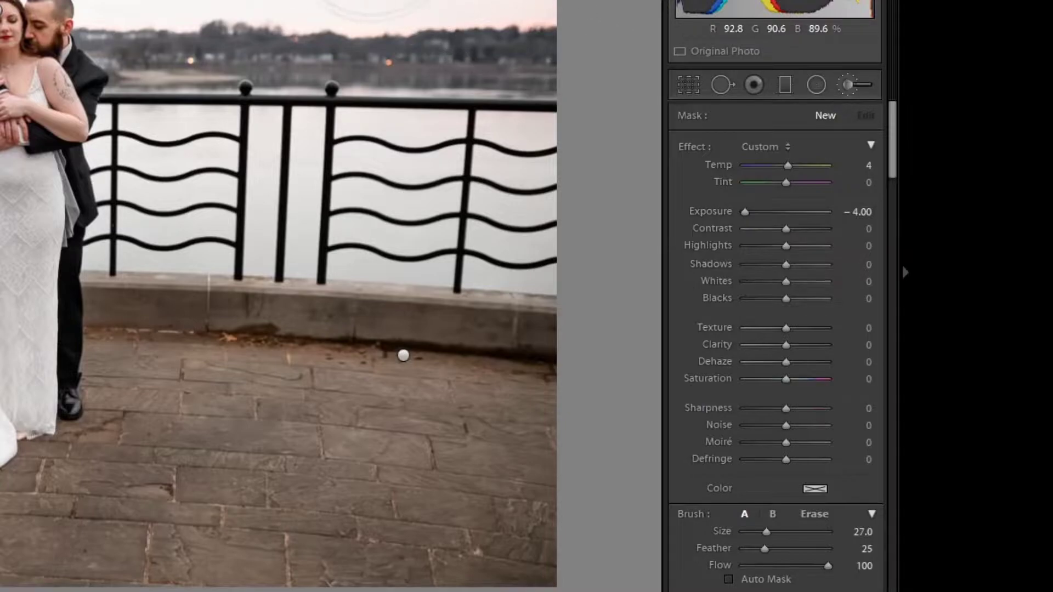
pyautogui.scroll(1, 477, 5)
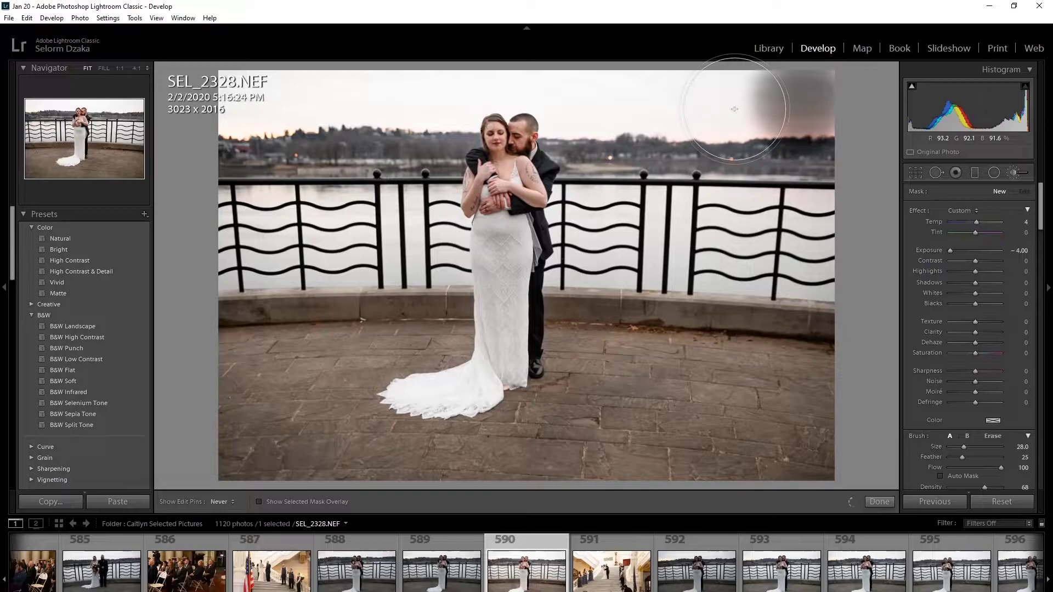
# - Paint the darkening brush across the right, left and top of the sky
pyautogui.moveTo(734, 109)
pyautogui.mouseDown()
pyautogui.moveTo(595, 96)
pyautogui.moveTo(547, 58)
pyautogui.mouseUp()
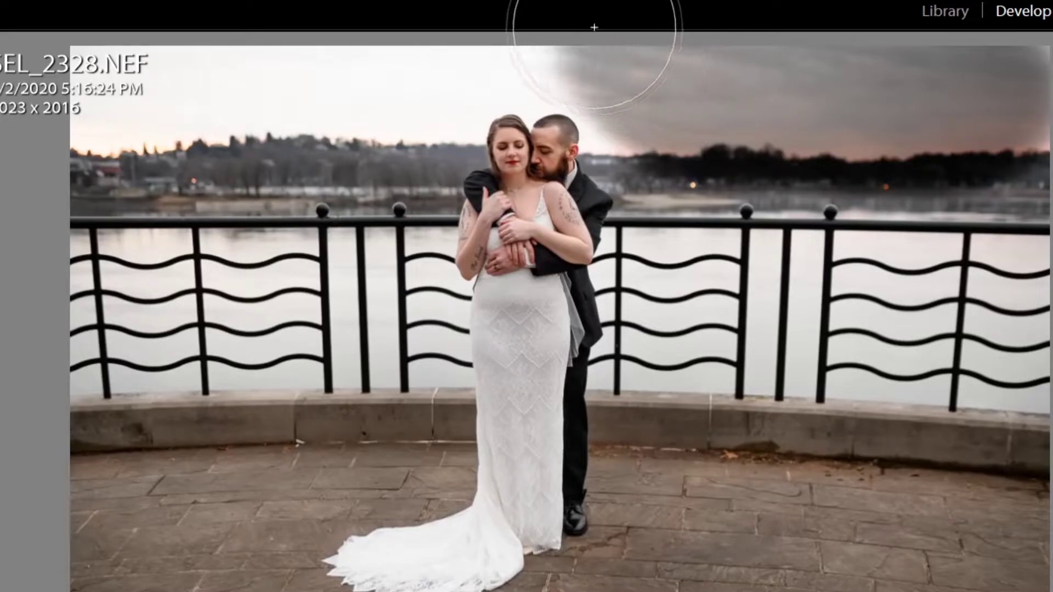
pyautogui.moveTo(594, 27)
pyautogui.mouseDown()
pyautogui.moveTo(480, 31)
pyautogui.moveTo(364, 72)
pyautogui.moveTo(312, 66)
pyautogui.moveTo(94, 88)
pyautogui.mouseUp()
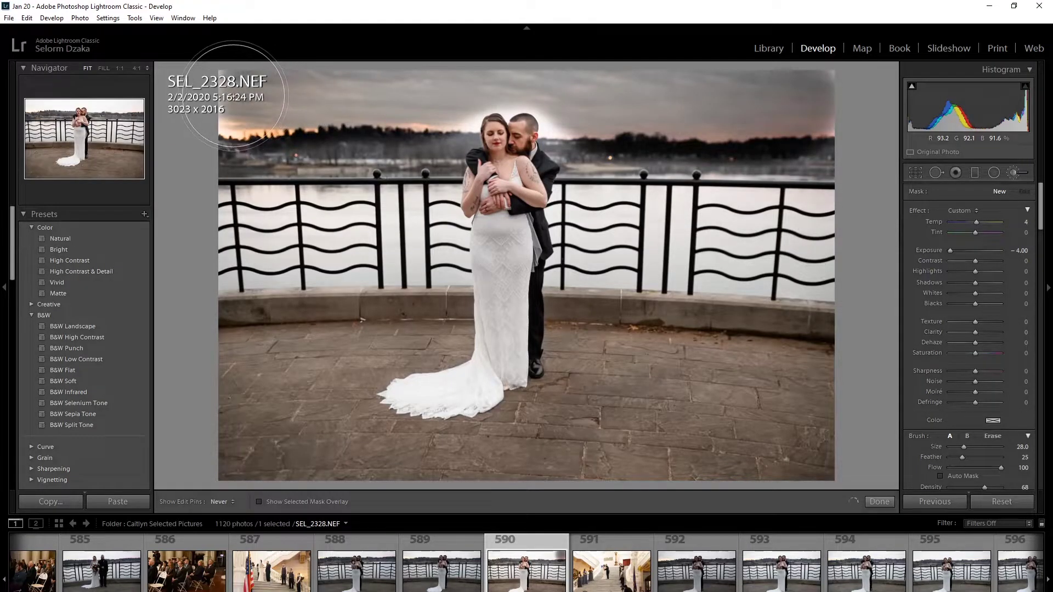
pyautogui.moveTo(233, 96)
pyautogui.mouseDown()
pyautogui.moveTo(244, 83)
pyautogui.moveTo(415, 85)
pyautogui.moveTo(387, 49)
pyautogui.moveTo(527, 24)
pyautogui.moveTo(589, 82)
pyautogui.moveTo(634, 99)
pyautogui.moveTo(877, 94)
pyautogui.moveTo(787, 100)
pyautogui.mouseUp()
# - Shrink the brush and darken the haze around the couple's heads and along the treeline
pyautogui.press('[')
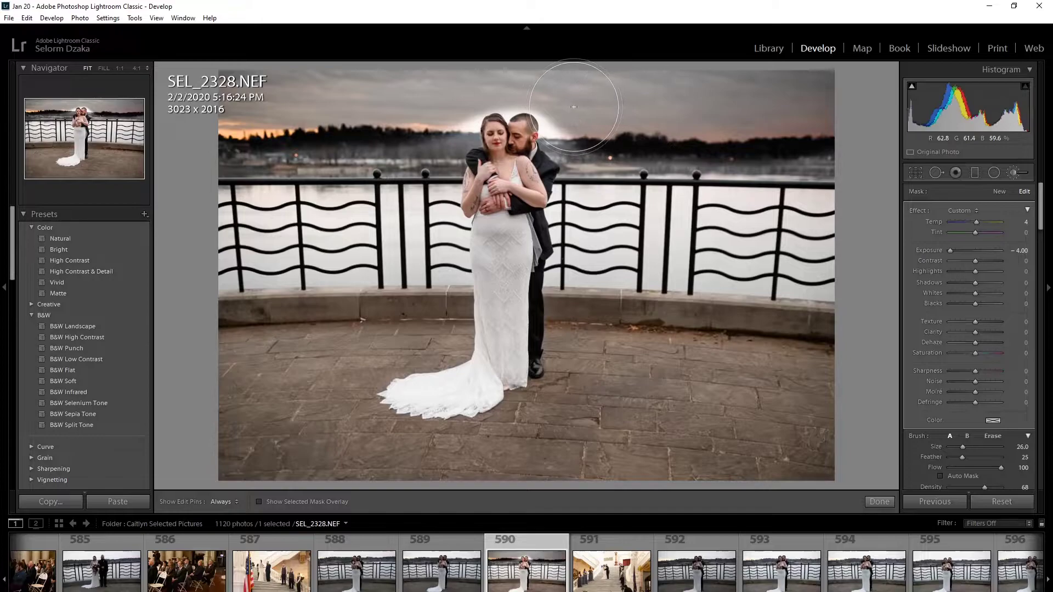
pyautogui.press('[')
pyautogui.press('[')
pyautogui.press('[')
pyautogui.press('[')
pyautogui.press('[')
pyautogui.press('[')
pyautogui.press('[')
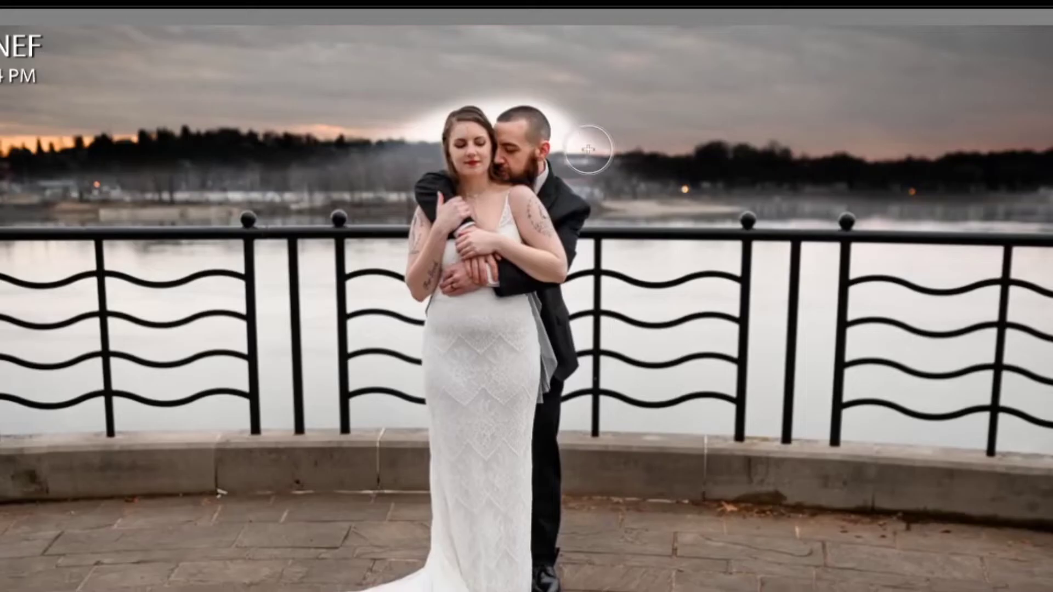
pyautogui.moveTo(589, 149)
pyautogui.mouseDown()
pyautogui.moveTo(571, 150)
pyautogui.moveTo(557, 99)
pyautogui.moveTo(494, 90)
pyautogui.mouseUp()
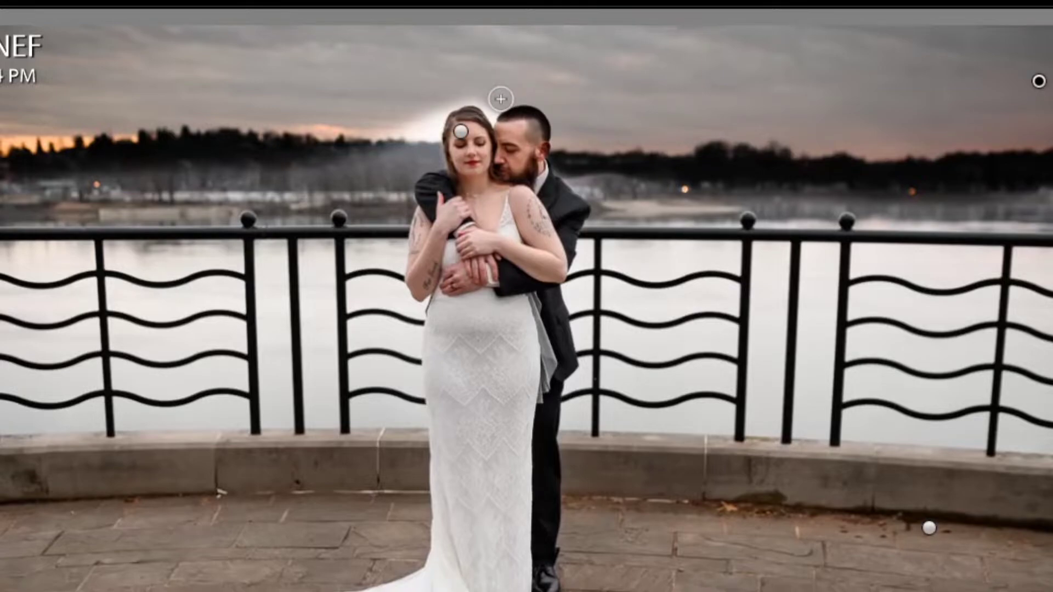
pyautogui.moveTo(498, 104)
pyautogui.mouseDown()
pyautogui.moveTo(490, 114)
pyautogui.moveTo(461, 97)
pyautogui.moveTo(436, 130)
pyautogui.moveTo(397, 133)
pyautogui.moveTo(409, 110)
pyautogui.moveTo(352, 136)
pyautogui.moveTo(440, 75)
pyautogui.mouseUp()
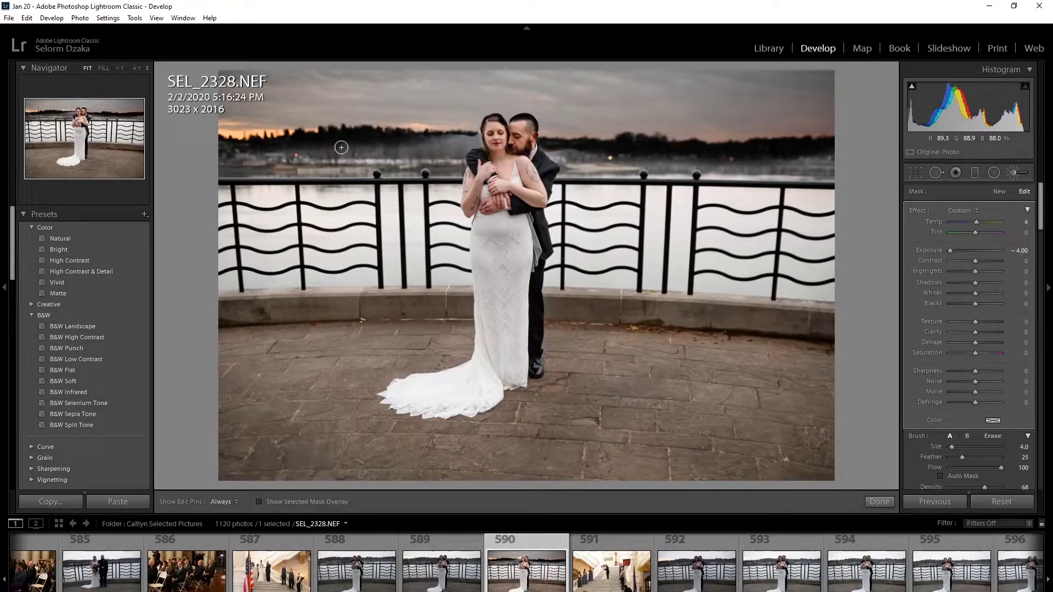
pyautogui.moveTo(334, 137); pyautogui.dragTo(381, 143)
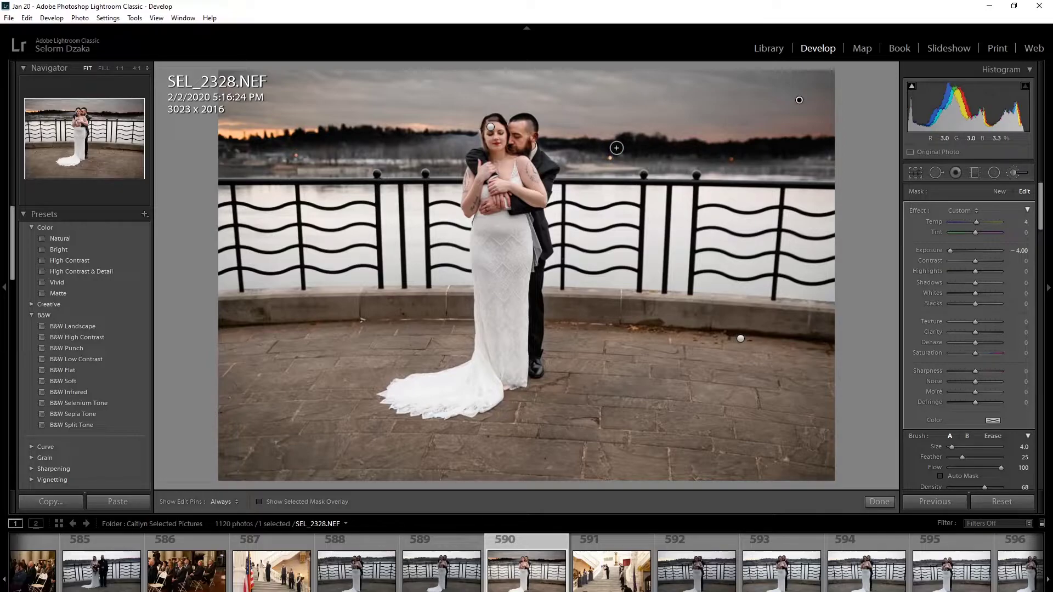
# - Show the painted sky as a red overlay and apply a Luminance range mask
pyautogui.press('o')
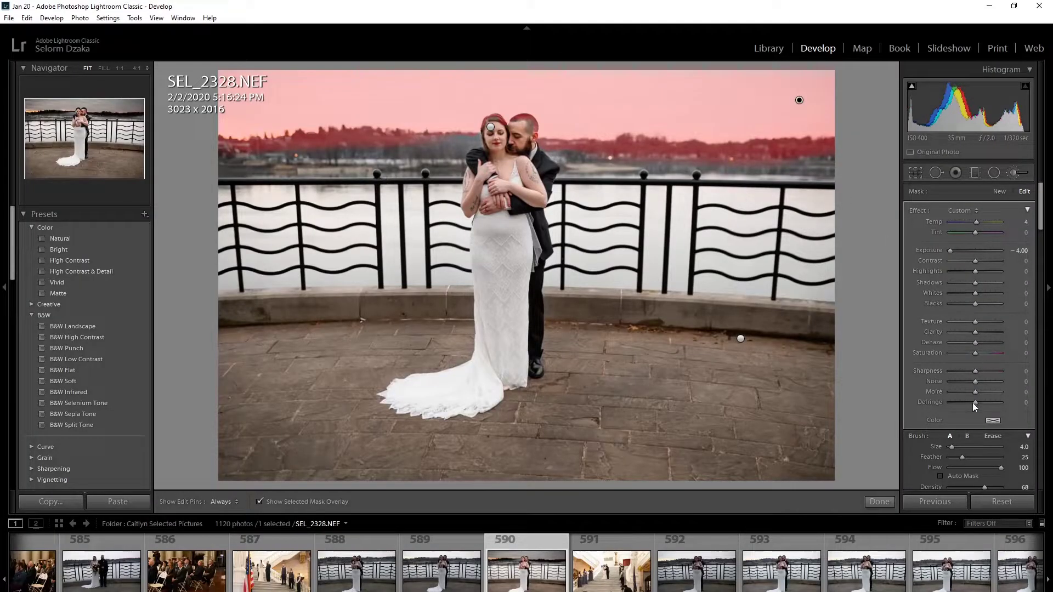
pyautogui.scroll(-5, 965, 334)
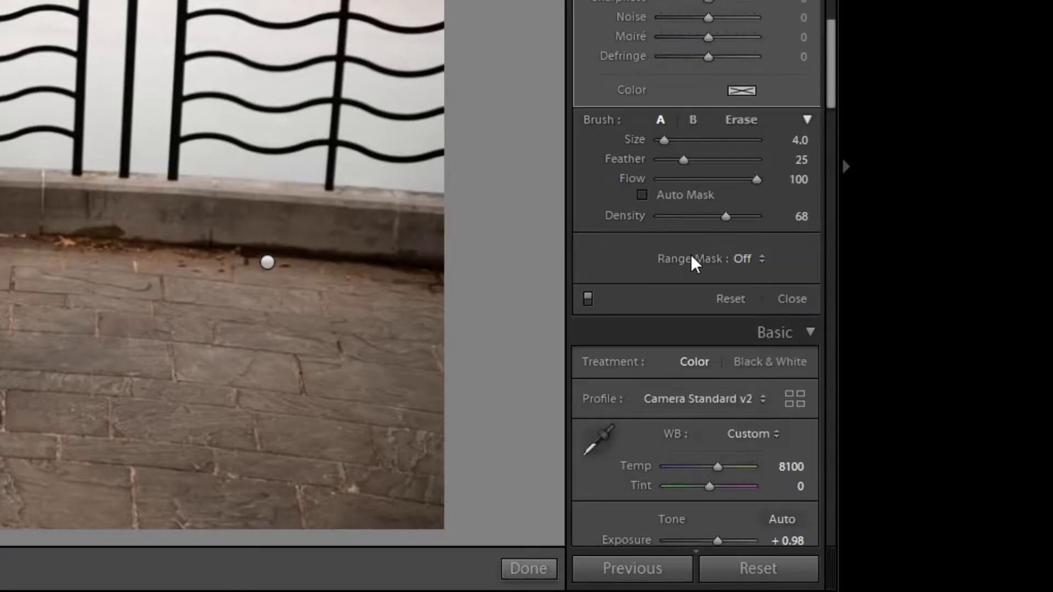
pyautogui.click(758, 259)
pyautogui.click(723, 330)
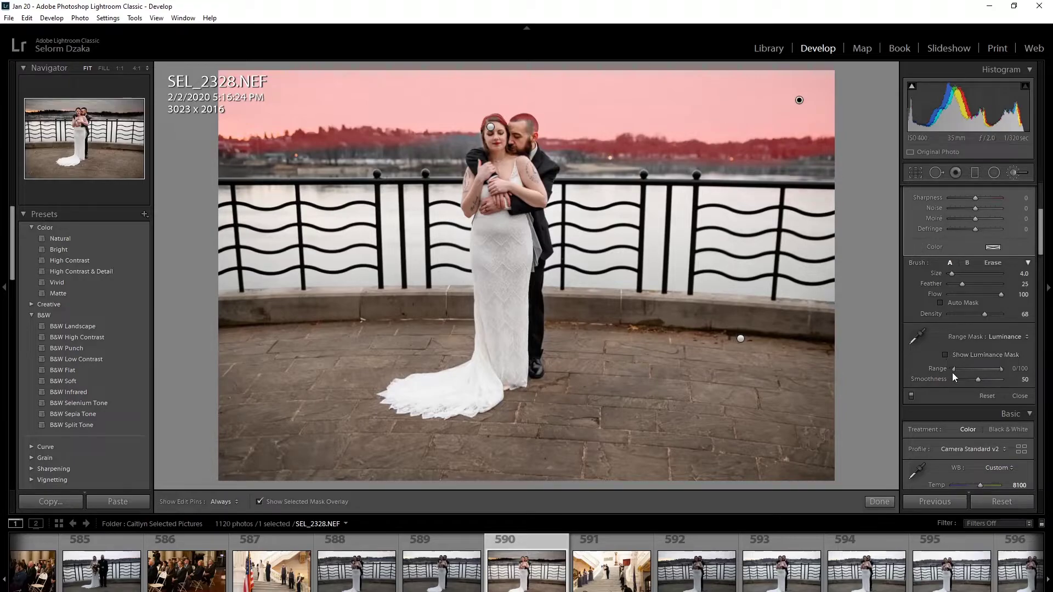
# - Drag the Luminance Range's left handle to 81/100 so only the brightest sky is affected
pyautogui.moveTo(952, 367); pyautogui.dragTo(989, 371)
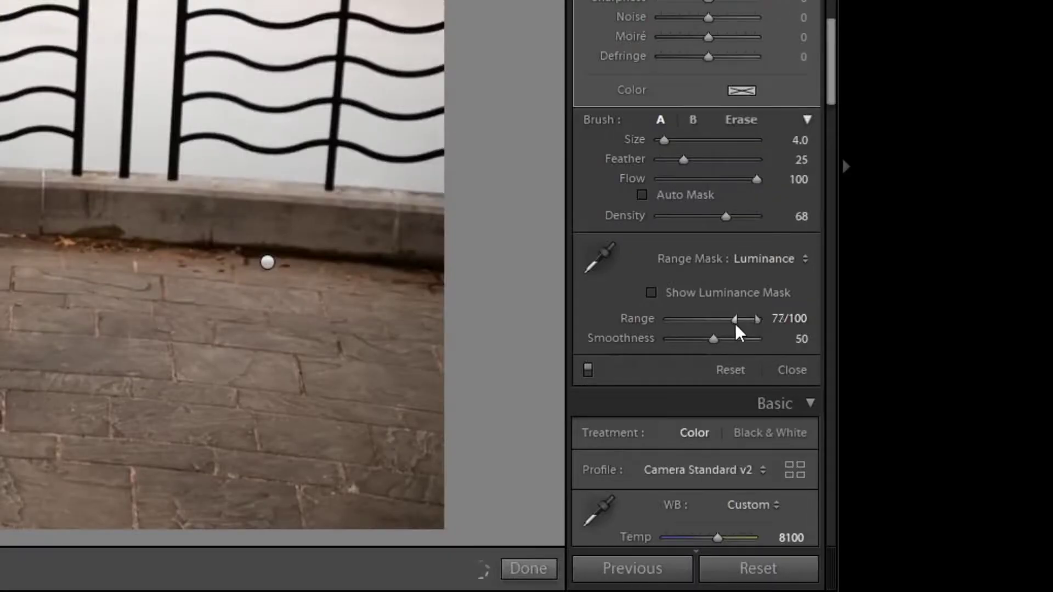
pyautogui.moveTo(735, 324); pyautogui.dragTo(738, 325)
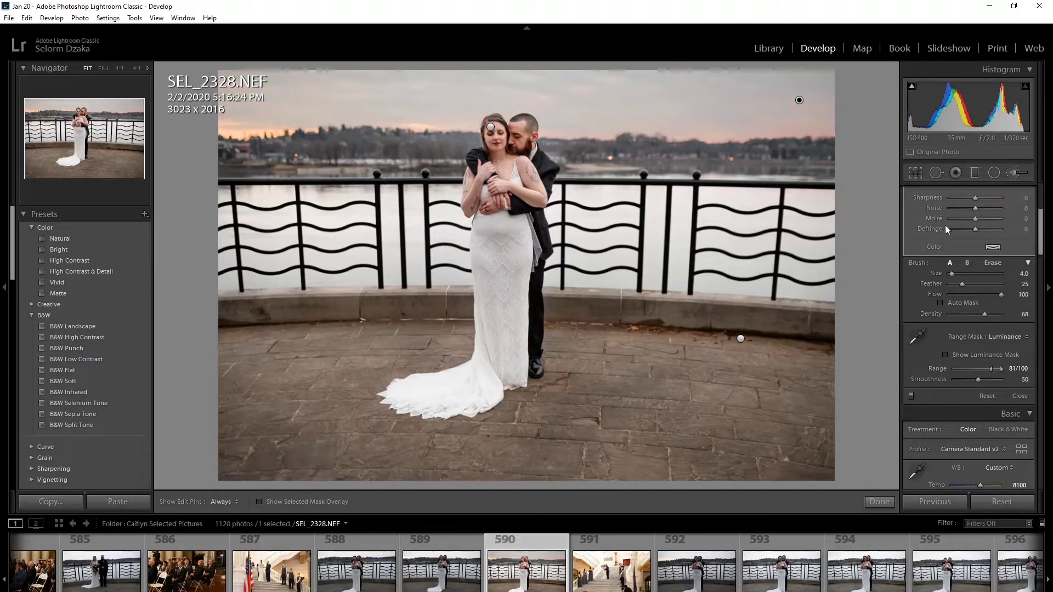
# - Retune the sky brush to Exposure −1.83, Contrast 30, Dehaze 50, Temp 50, and close it
pyautogui.moveTo(1043, 229); pyautogui.dragTo(1042, 203)
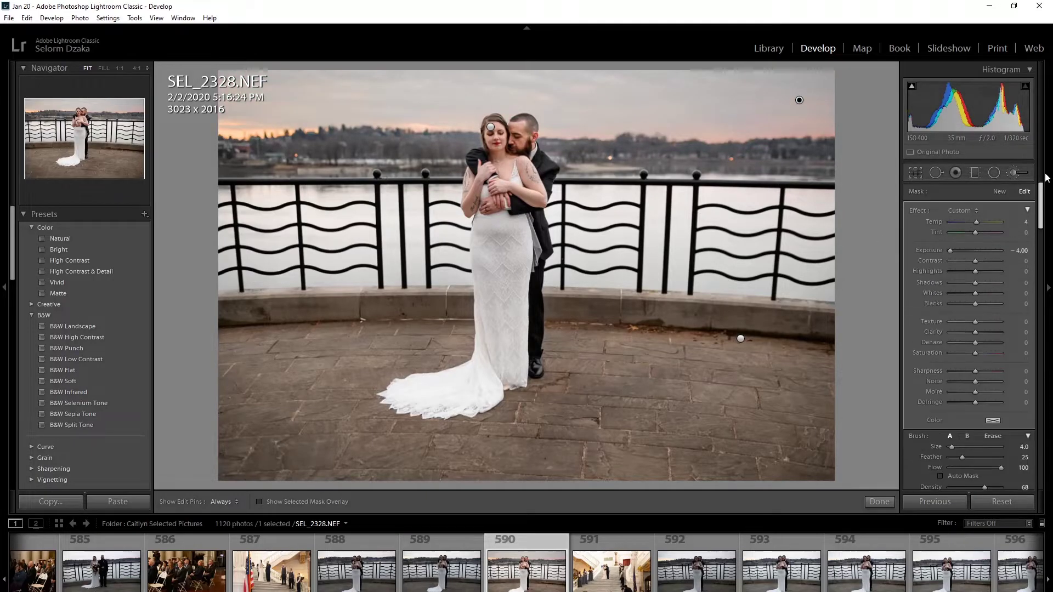
pyautogui.doubleClick(950, 250)
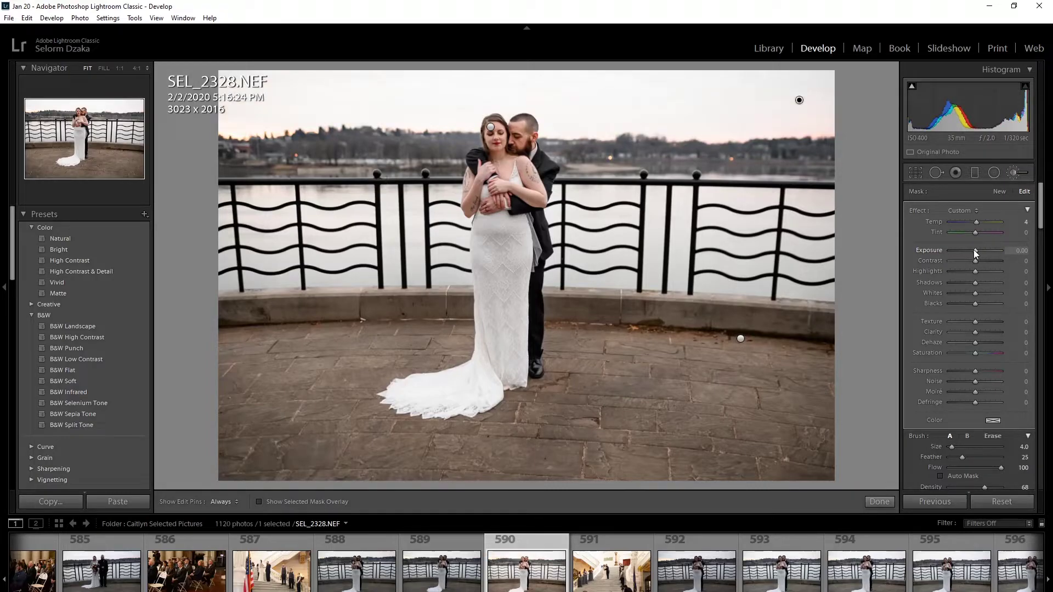
pyautogui.moveTo(972, 249)
pyautogui.mouseDown()
pyautogui.moveTo(962, 250)
pyautogui.moveTo(981, 262)
pyautogui.mouseUp()
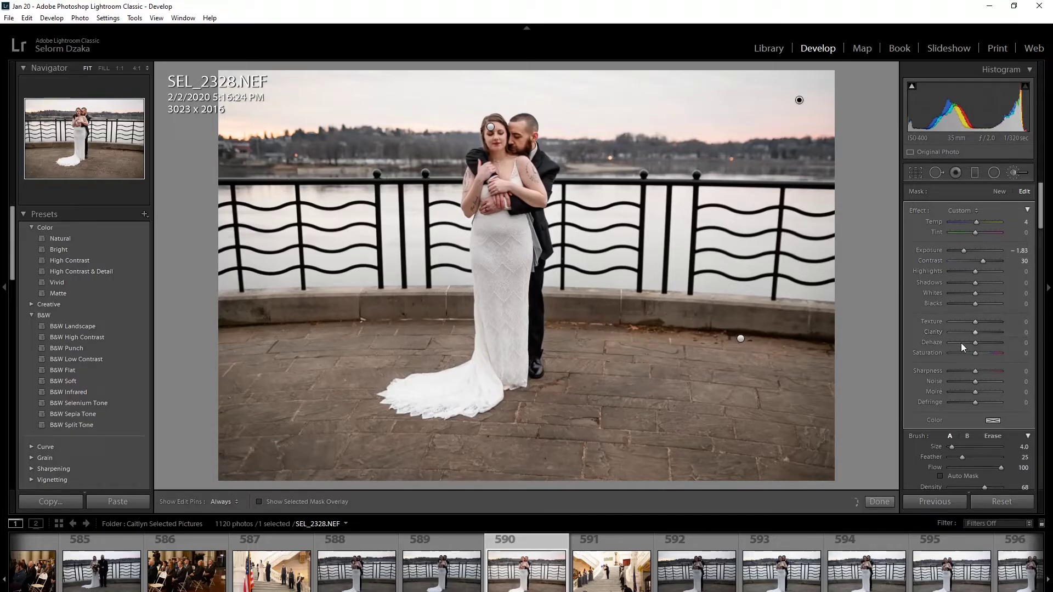
pyautogui.moveTo(978, 342); pyautogui.dragTo(987, 343)
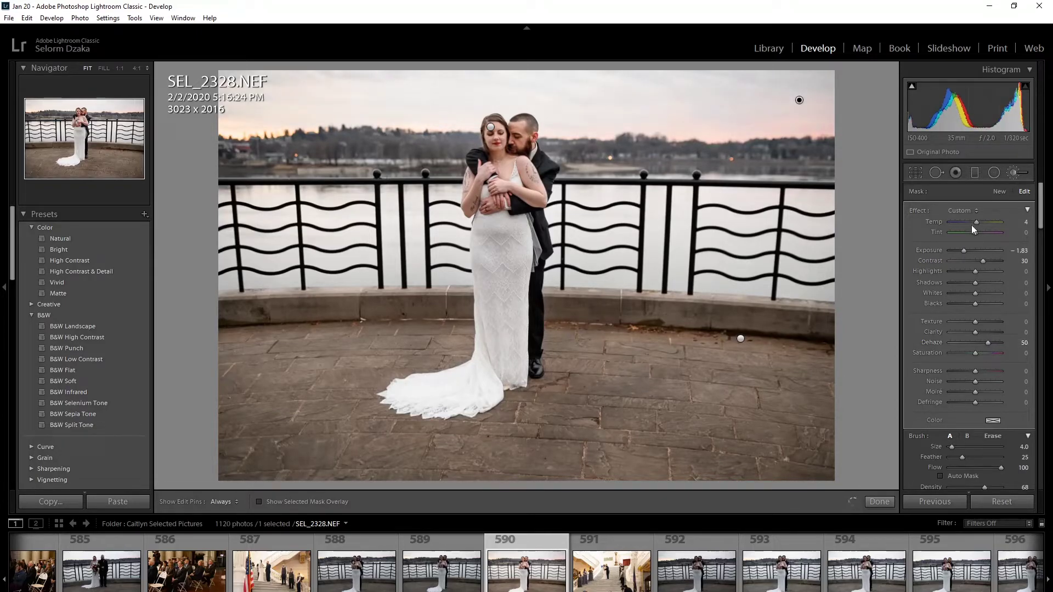
pyautogui.moveTo(981, 222); pyautogui.dragTo(988, 224)
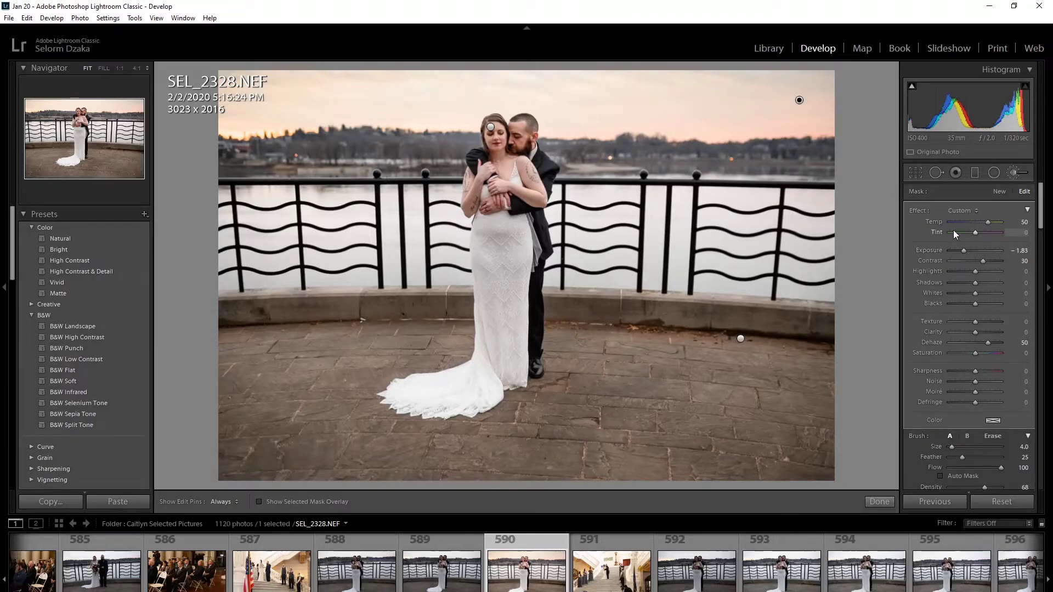
pyautogui.click(1014, 172)
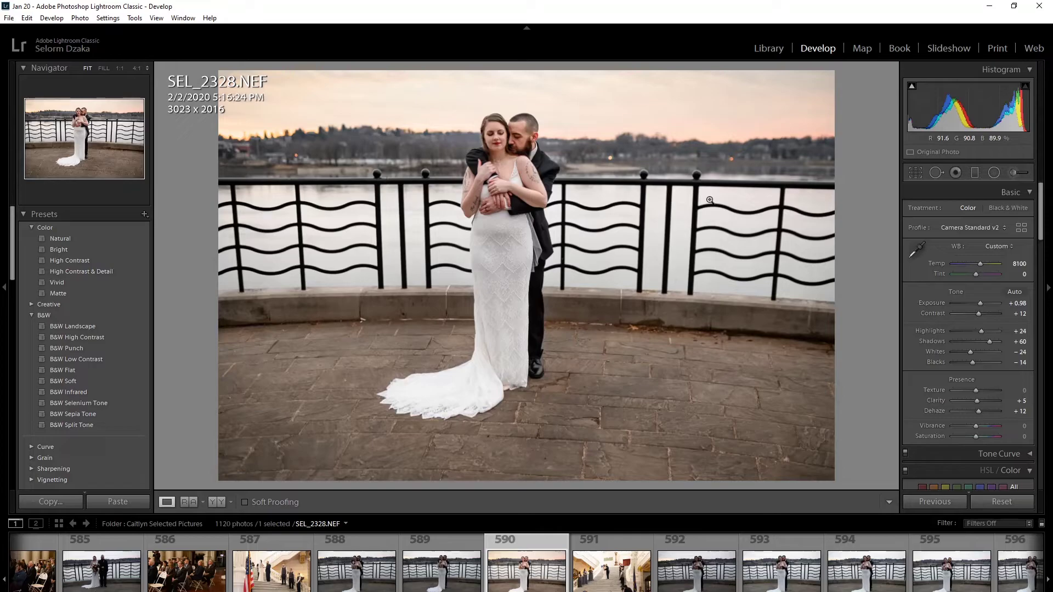
pyautogui.press('y')
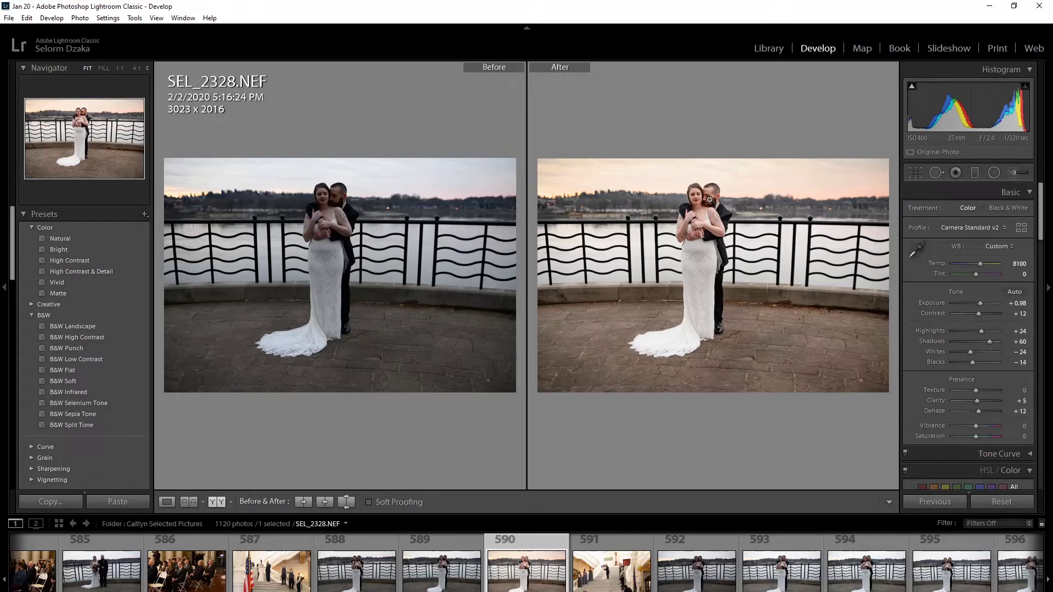
pyautogui.press('y')
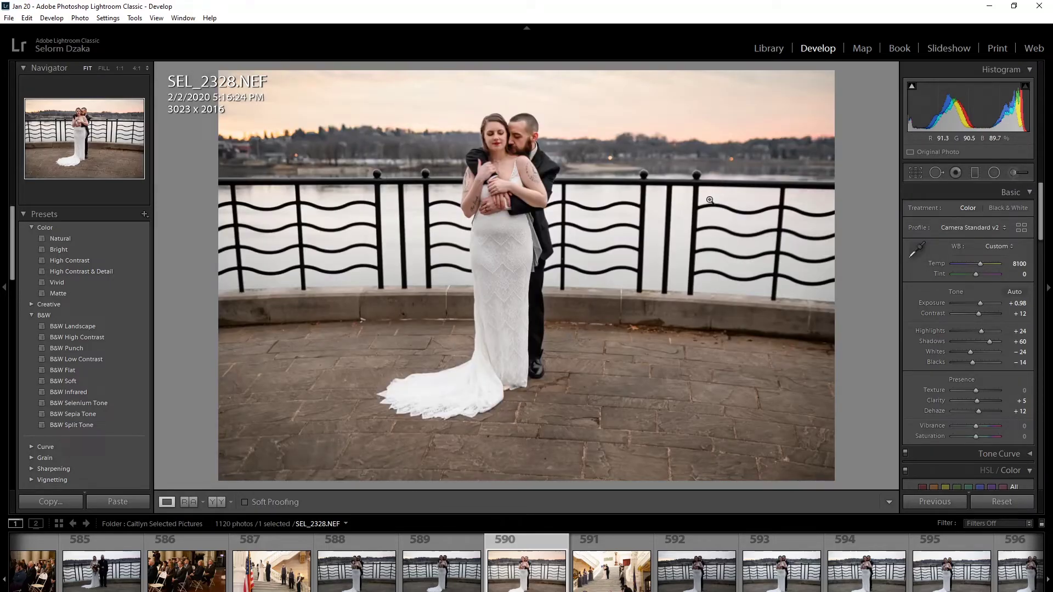